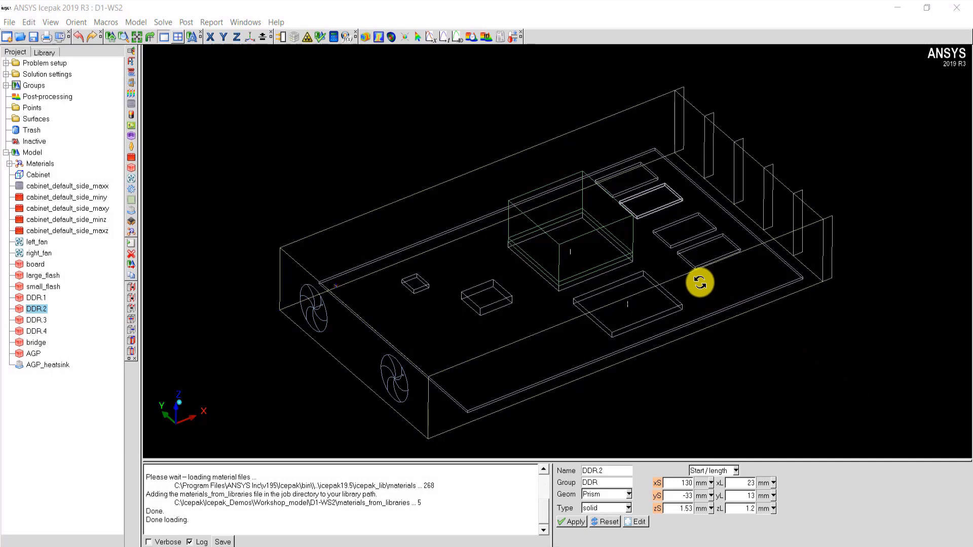
- Define the bridge block by start/end coordinates and align its X end with the AGP heatsink's far X edge, at 111.5 mm
left_click_drag(647, 291, 636, 259)
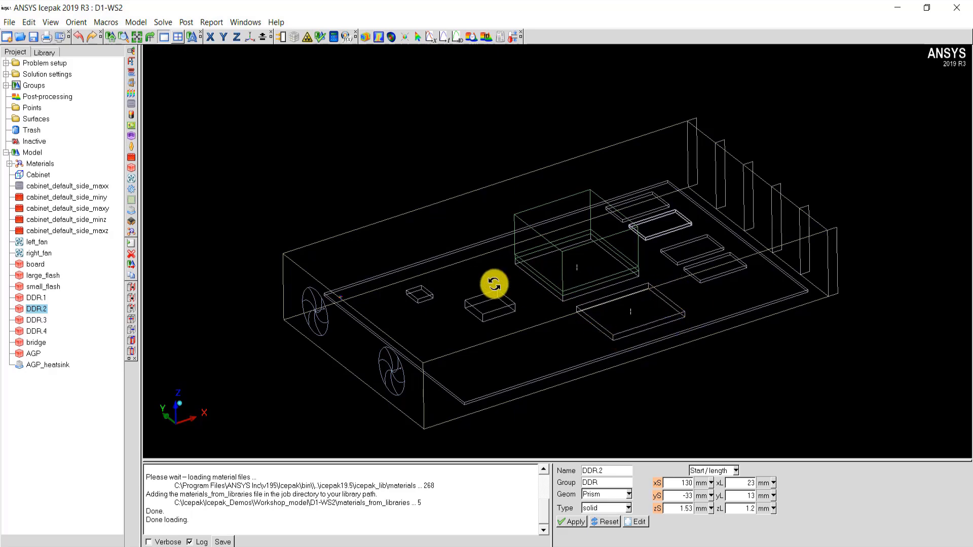
left_click_drag(606, 309, 606, 222)
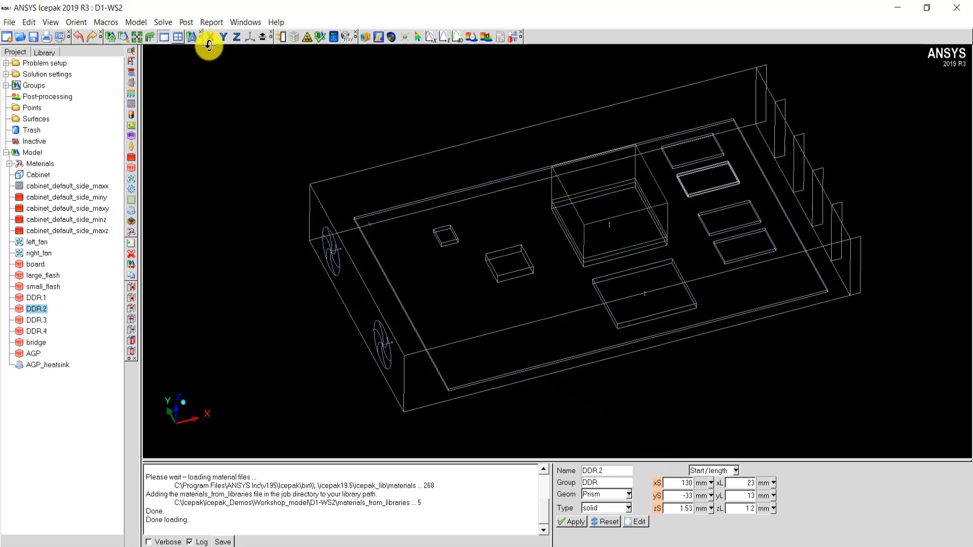
left_click(236, 37)
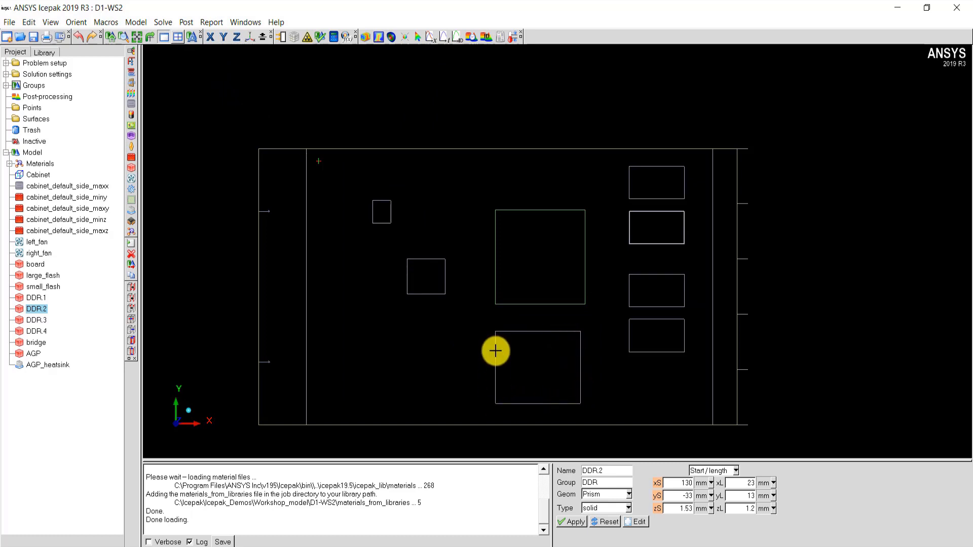
left_click(495, 350, "shift")
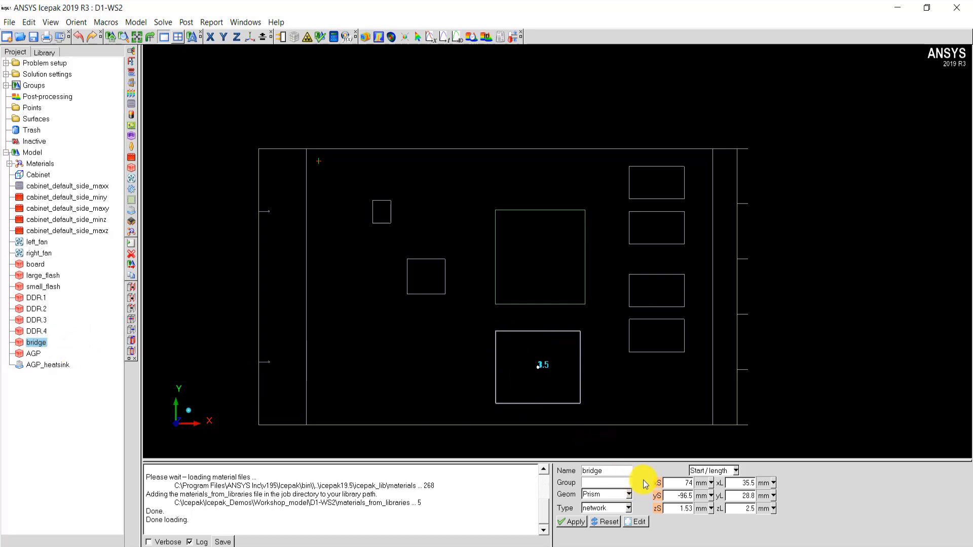
left_click(736, 471)
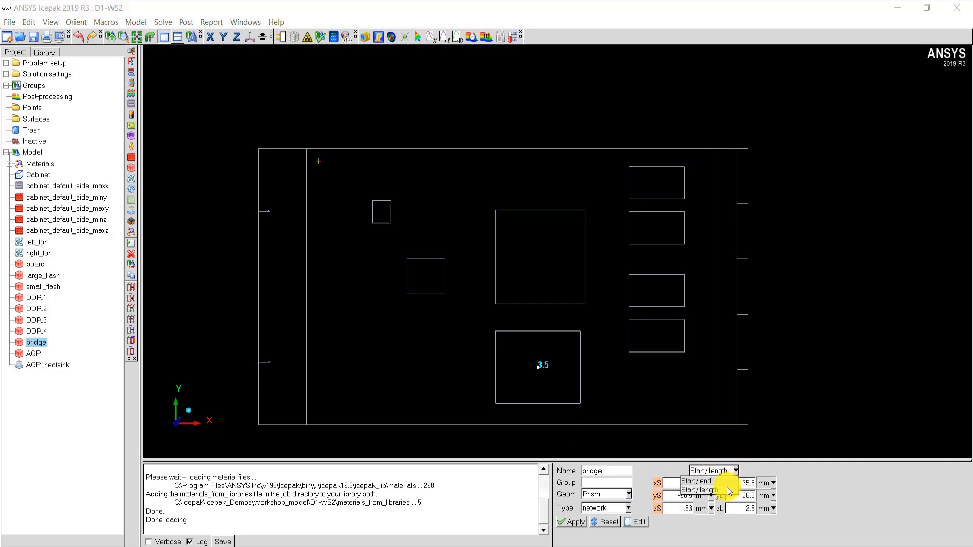
left_click(710, 481)
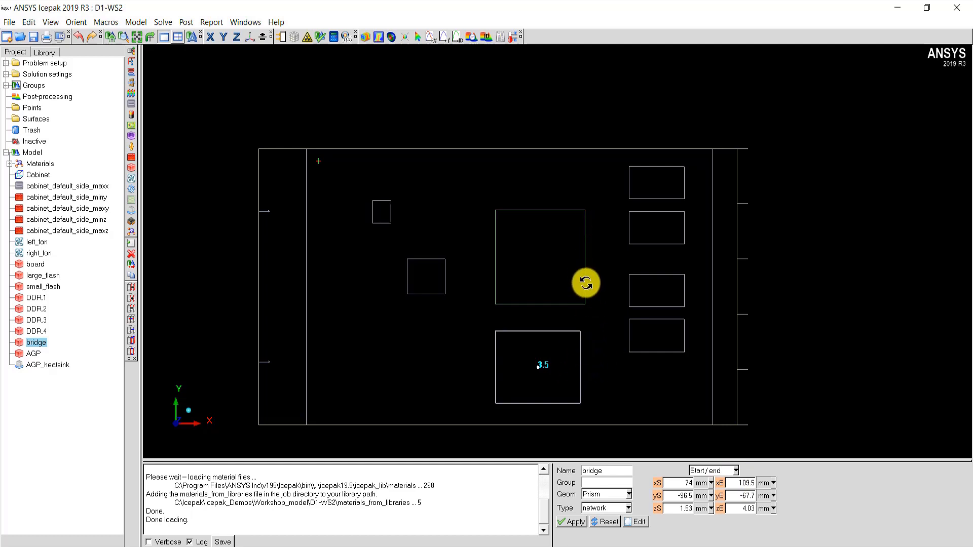
left_click(720, 484)
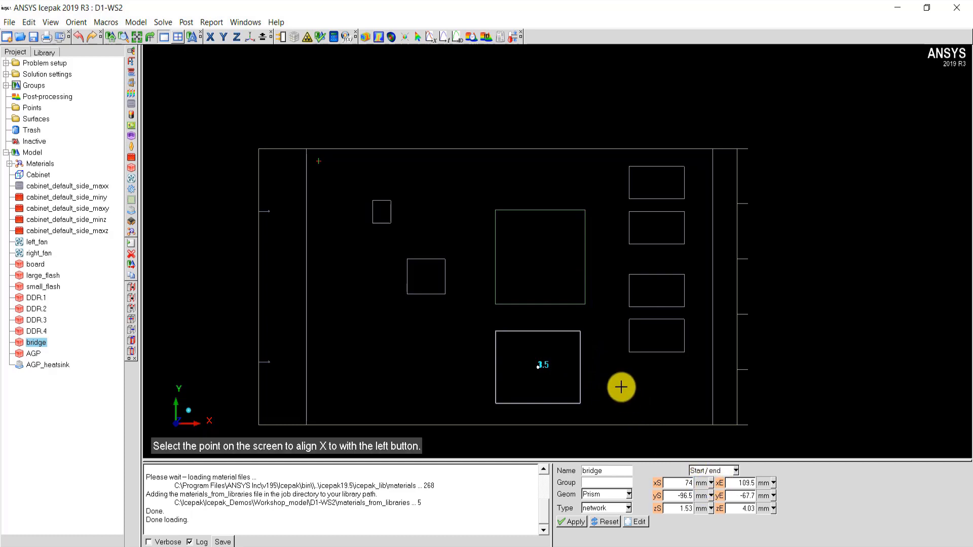
left_click(585, 265)
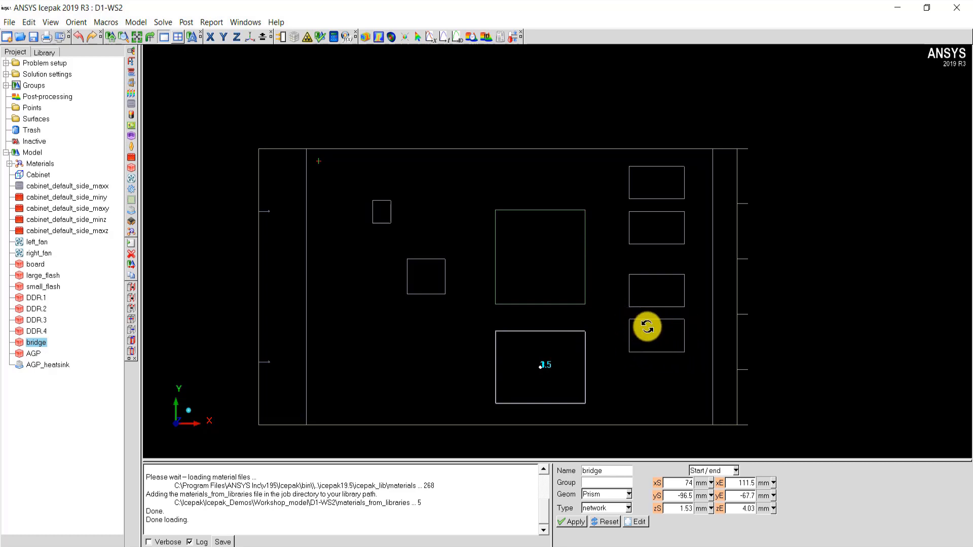
- Define DDR.4 by start/end coordinates and align its Y end with the bridge block's upper Y edge, at -67.7 mm
left_click(629, 334, "shift")
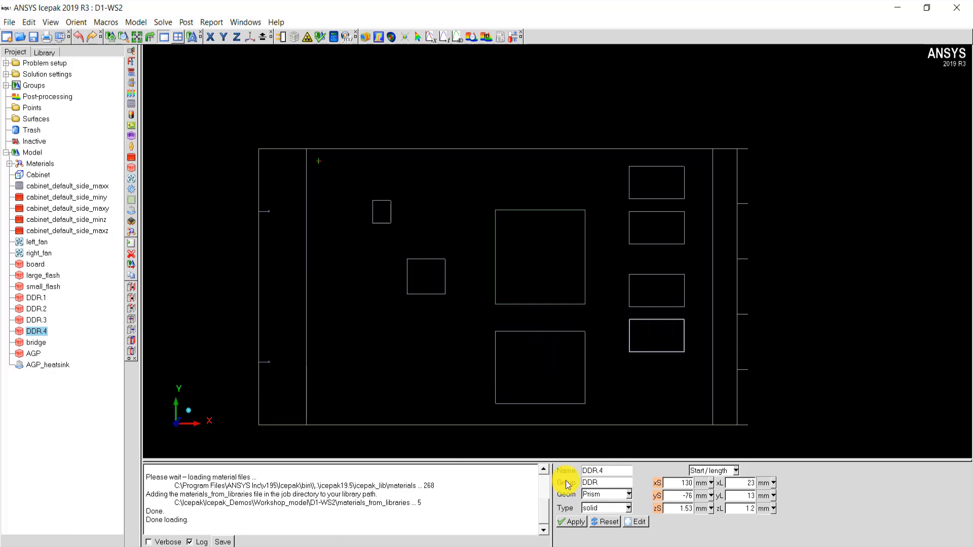
left_click(737, 471)
left_click(724, 483)
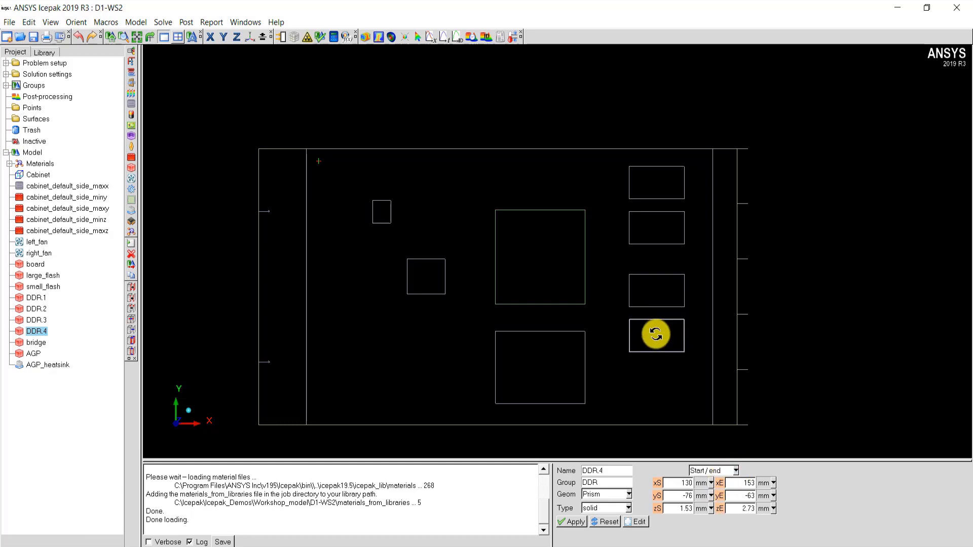
left_click(719, 496)
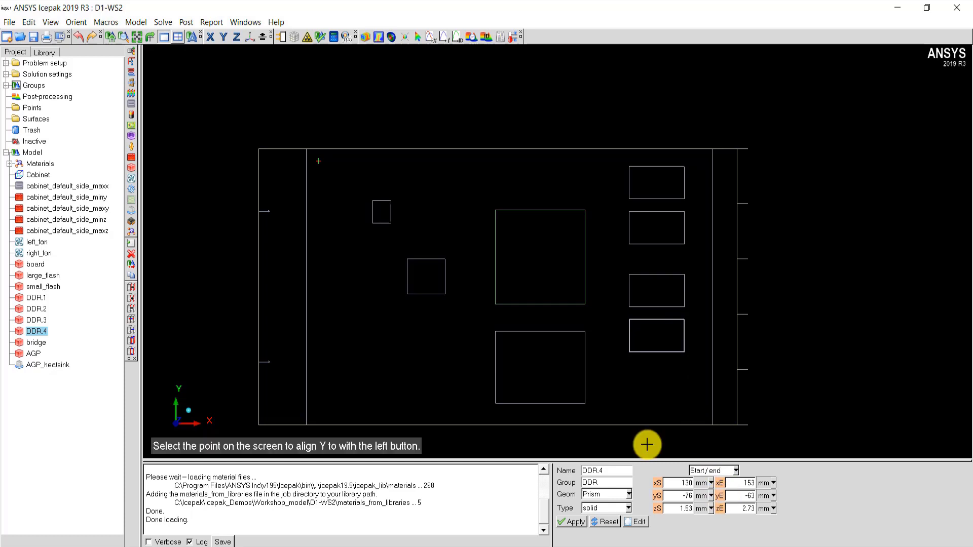
left_click(544, 332)
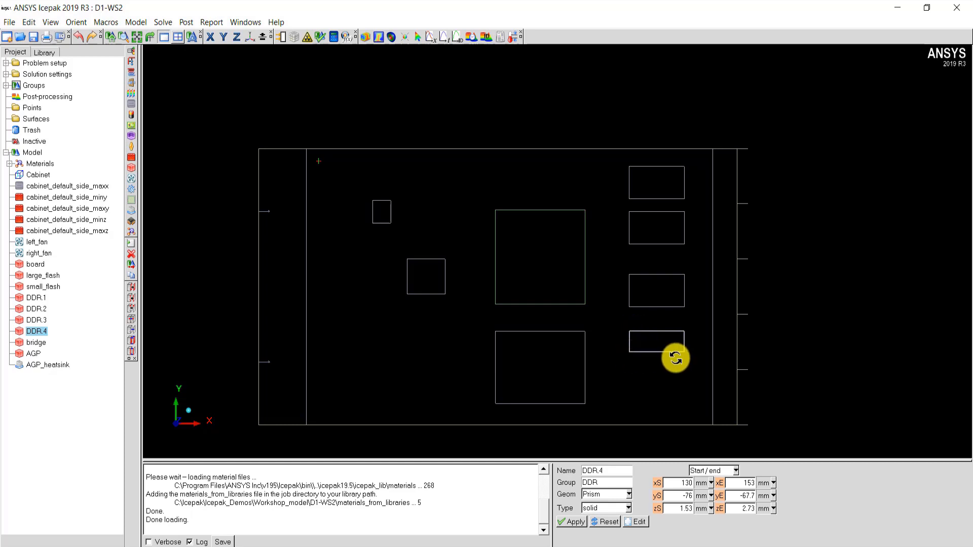
- Align the board's Z end with the underside of the small flash block, at 1.53 mm
left_click_drag(676, 358, 471, 309)
left_click(226, 37)
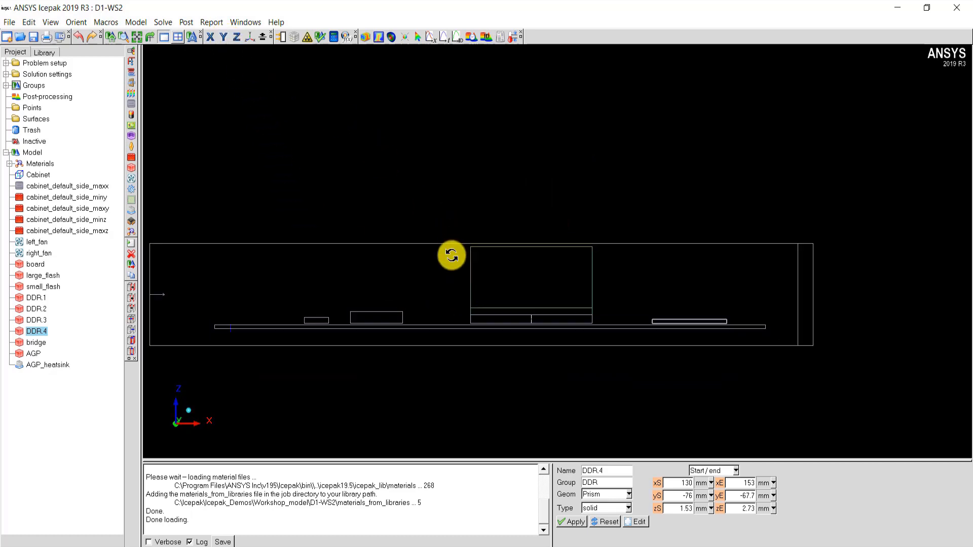
right_click_drag(451, 255, 465, 289)
middle_click_drag(465, 298, 585, 281)
right_click_drag(586, 281, 497, 333)
middle_click_drag(471, 350, 546, 317)
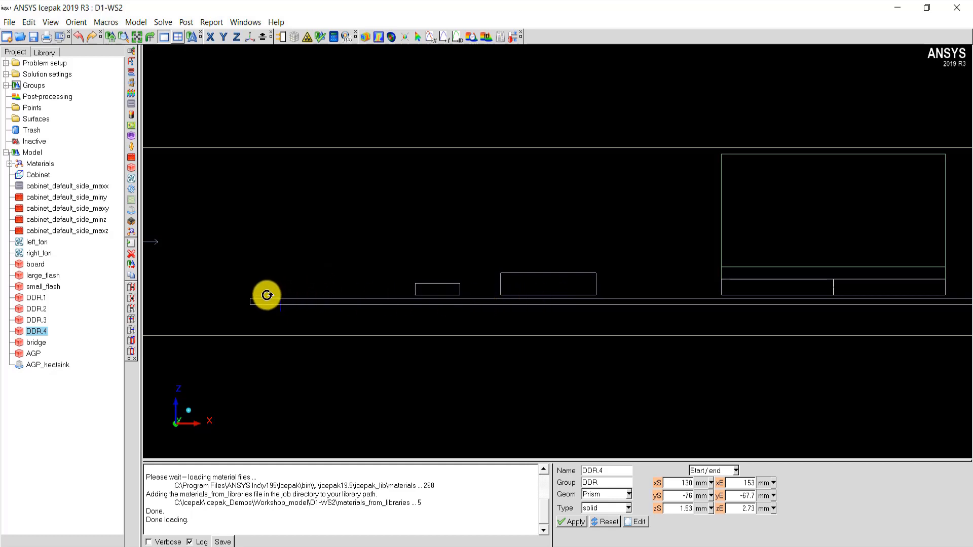
left_click(37, 265)
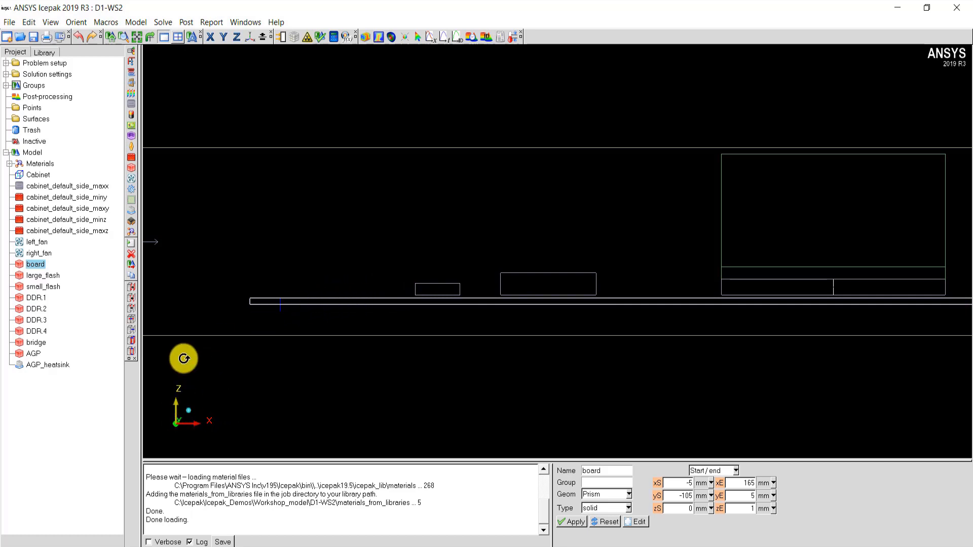
left_click(719, 510)
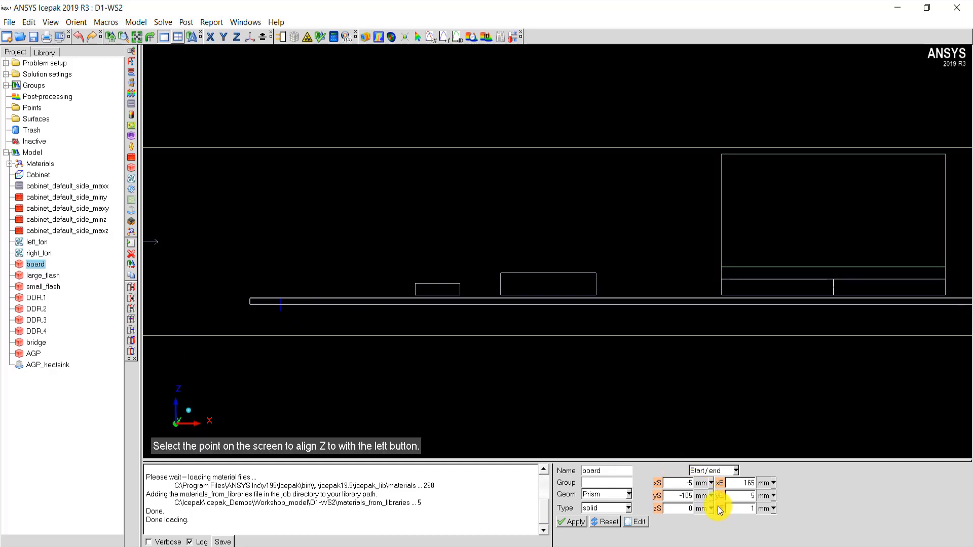
left_click(431, 295)
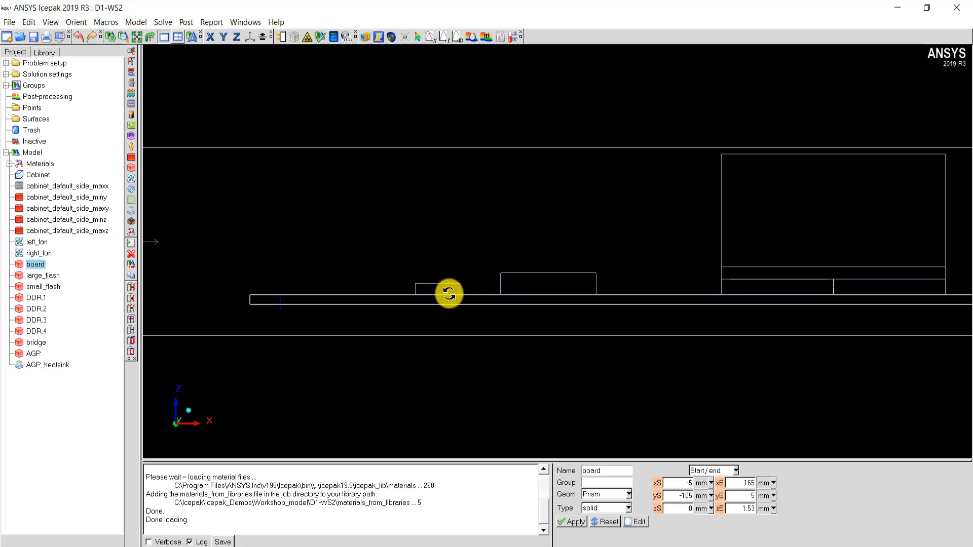
- Align the left fan's Y centre with the AGP heatsink's rear vertical edge, at -19.5 mm
left_click_drag(445, 294, 422, 292)
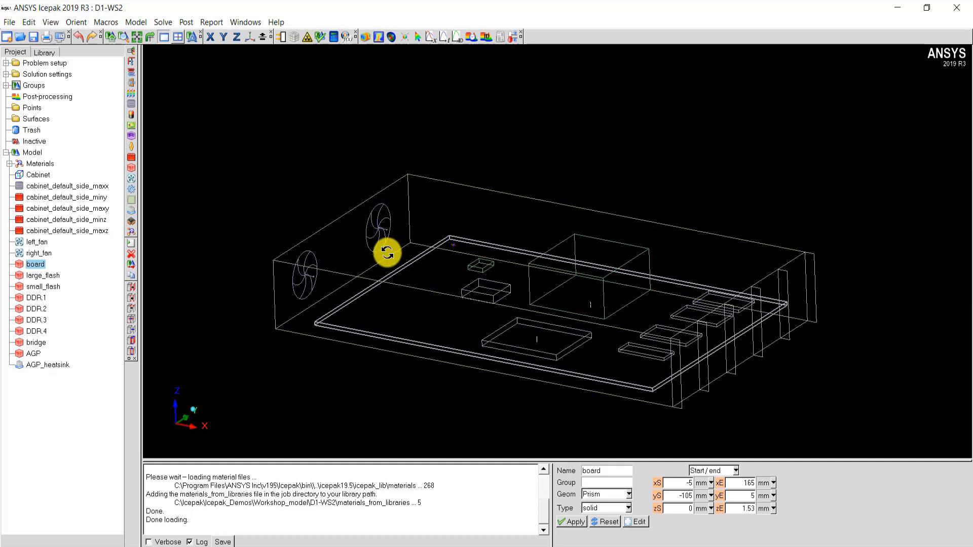
left_click_drag(445, 263, 453, 277)
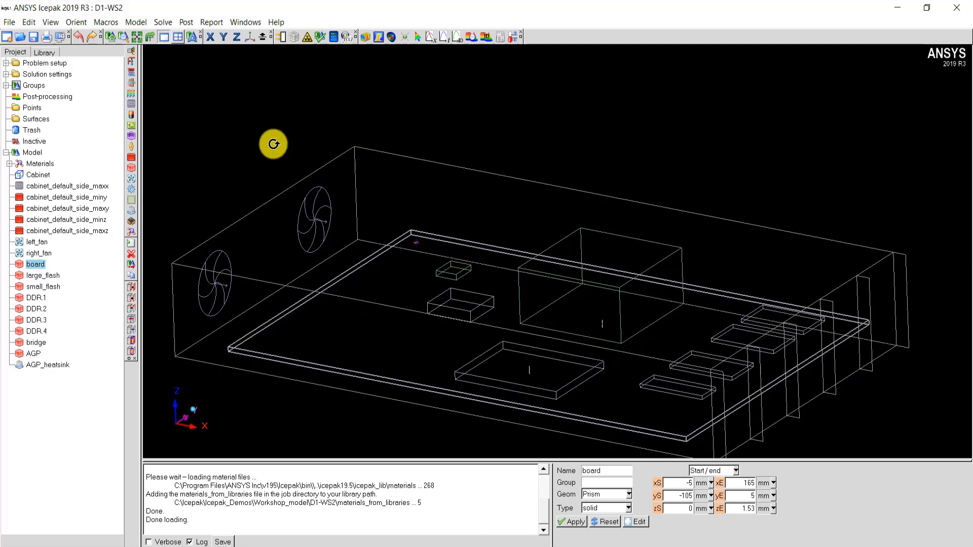
left_click(236, 36)
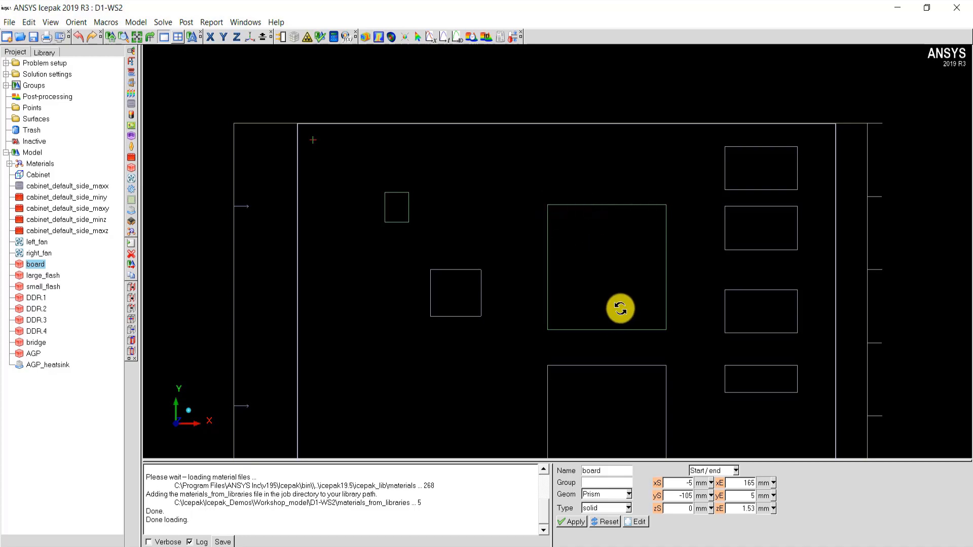
left_click_drag(621, 250, 252, 233)
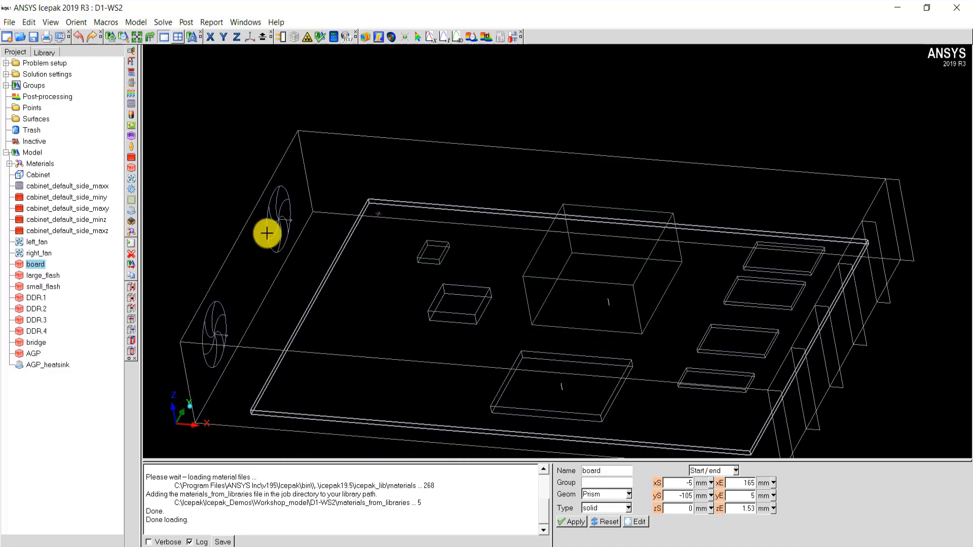
left_click(267, 233, "shift")
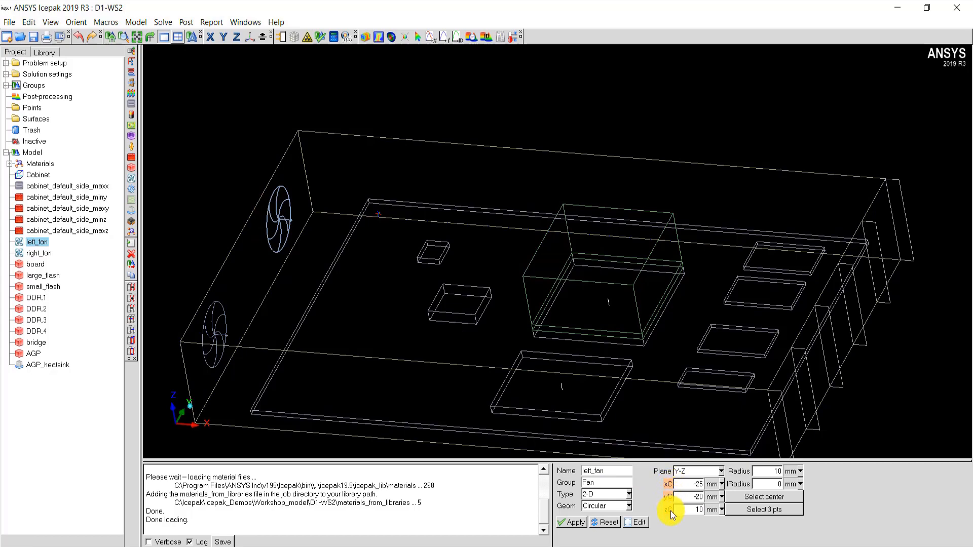
left_click_drag(417, 329, 191, 404)
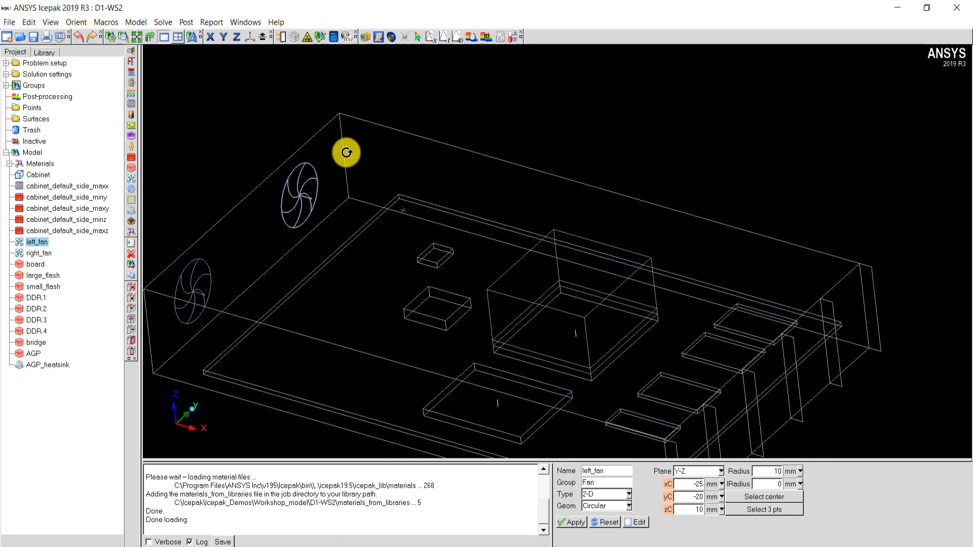
left_click(669, 499)
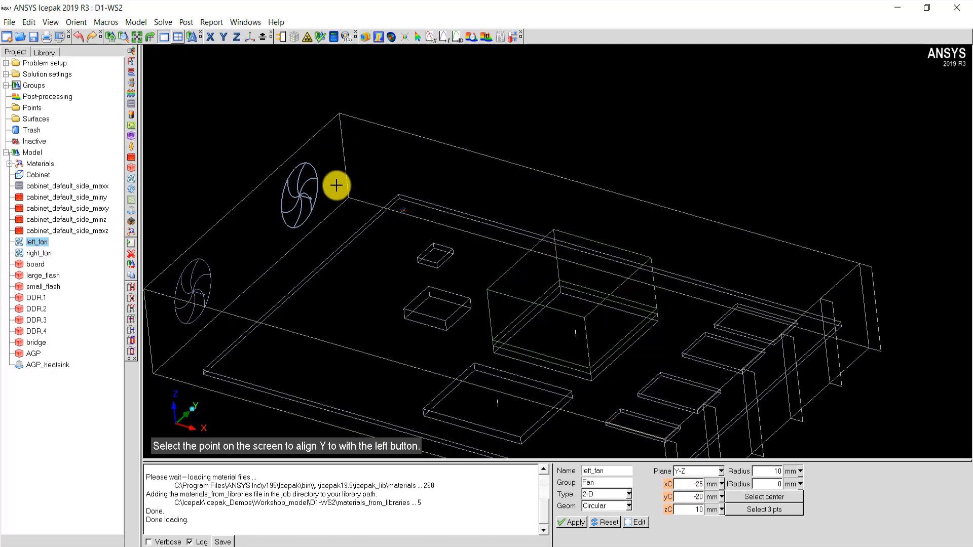
left_click(558, 268)
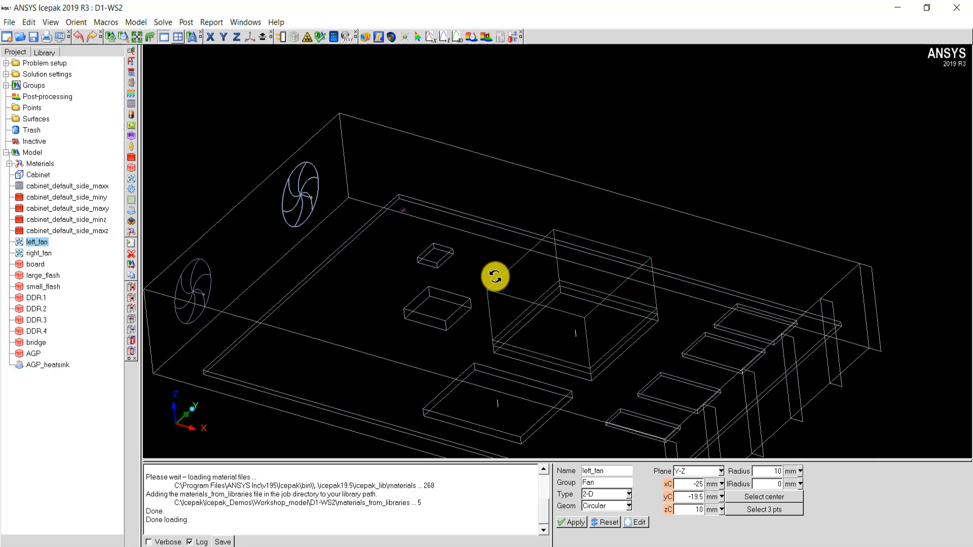
- Create an assembly from the four blocks DDR.1 to DDR.4
left_click_drag(602, 367, 632, 363)
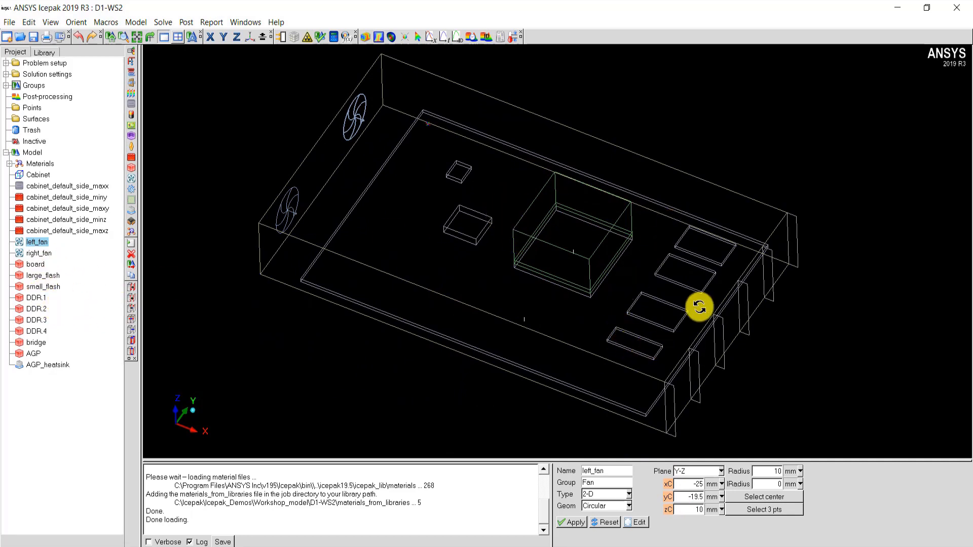
left_click(36, 298)
left_click(37, 332, "shift")
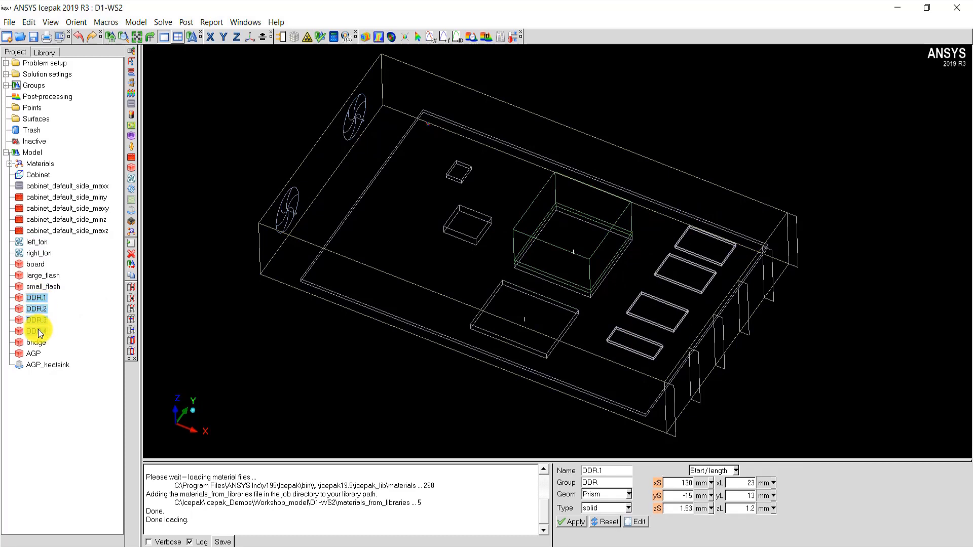
right_click(39, 333)
mouse_move(75, 446)
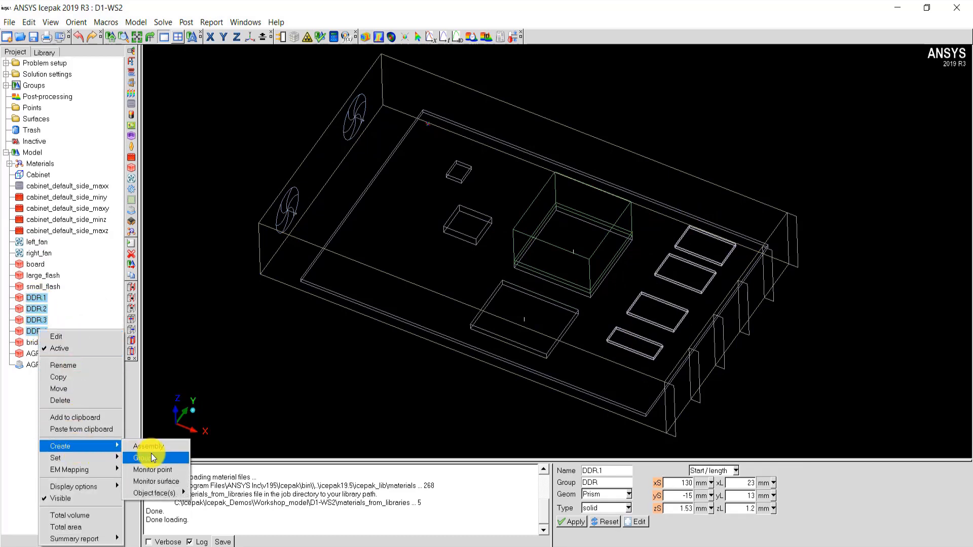
left_click(148, 446)
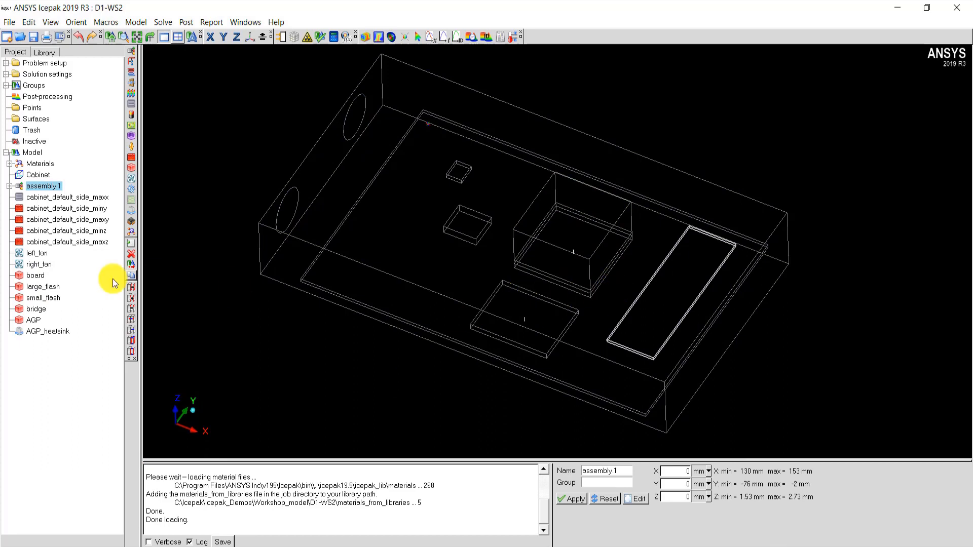
- Set the DDR assembly to mesh separately with 1 mm slack in all six directions and apply the settings
double_click(41, 186)
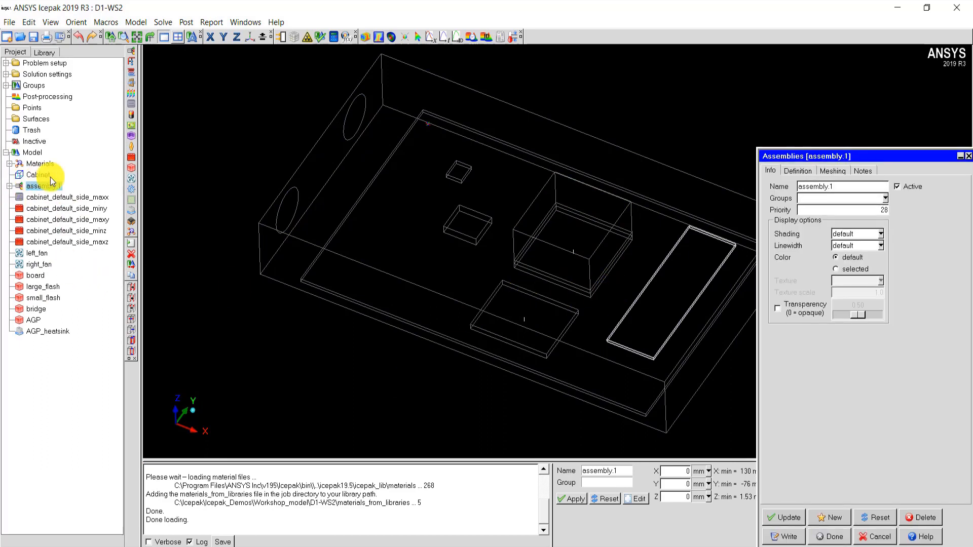
left_click(834, 172)
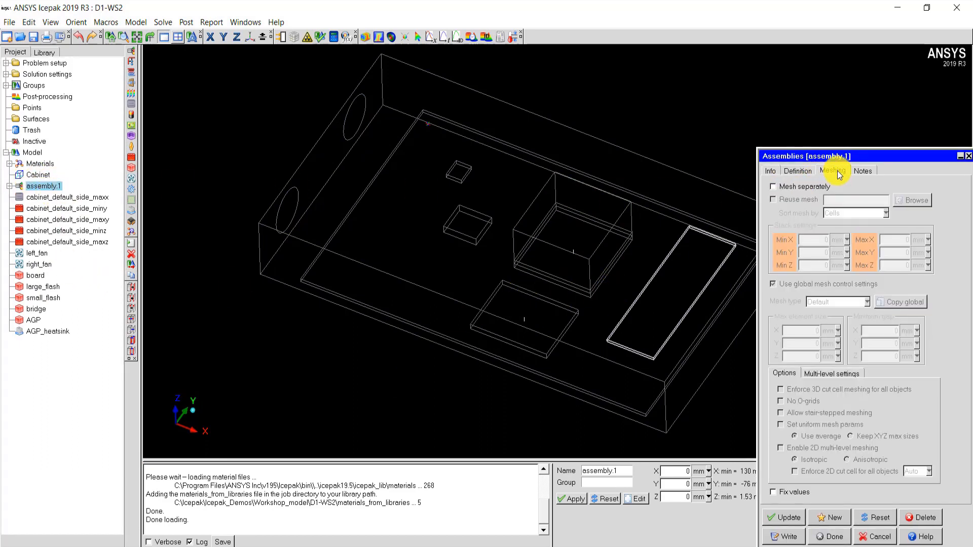
left_click_drag(848, 161, 831, 138)
left_click(774, 166)
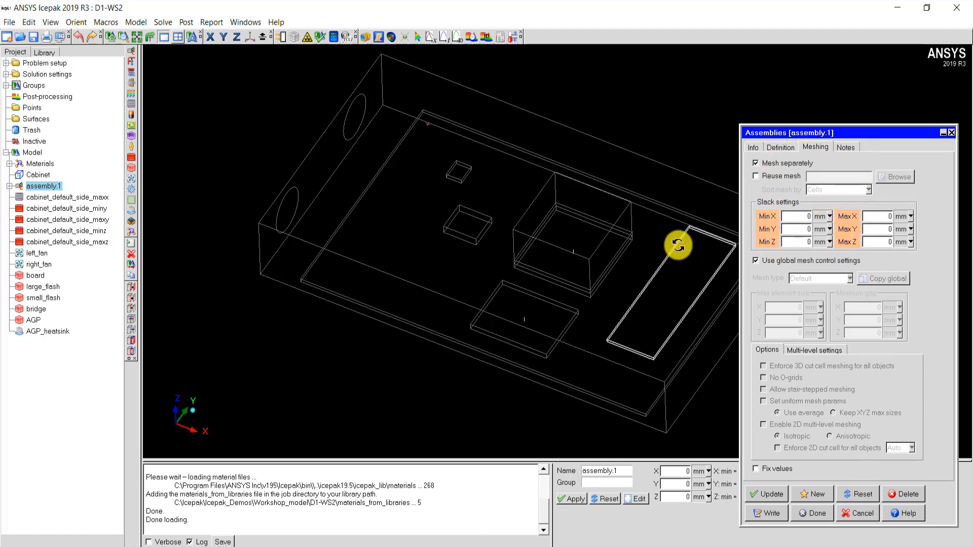
left_click_drag(678, 245, 541, 311)
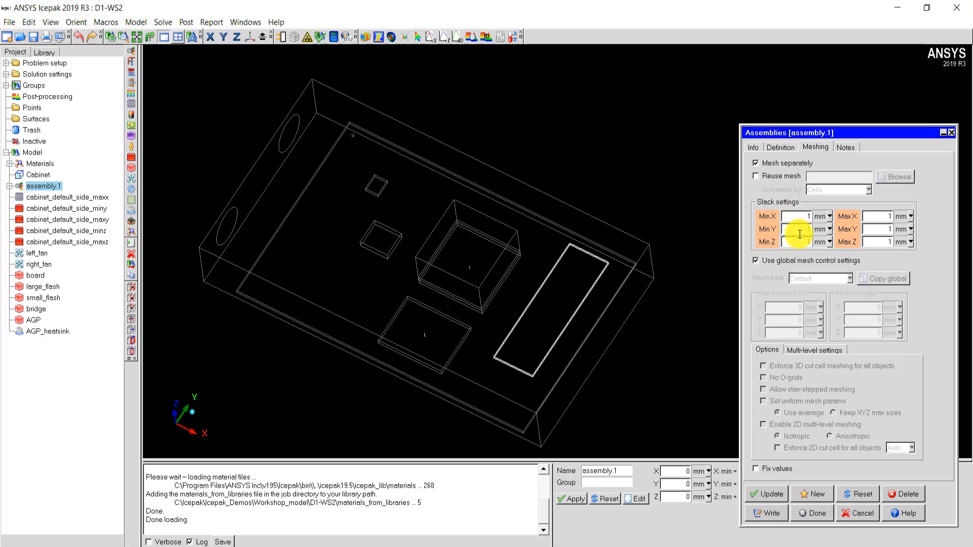
left_click(767, 496)
left_click_drag(571, 311, 412, 338)
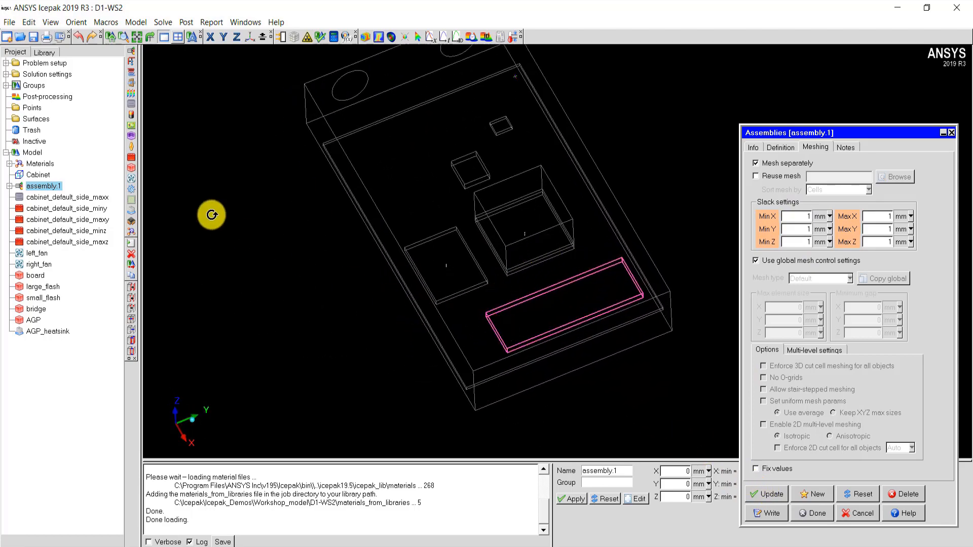
- Align the DDR assembly's Max Y slack with the cabinet's upper Y edge, at 7 mm, and finish editing the assembly
left_click(237, 37)
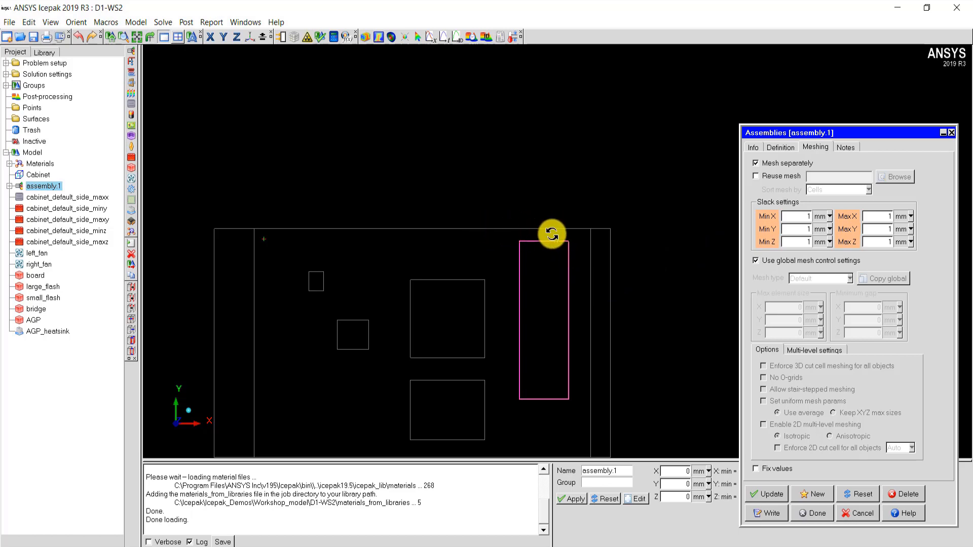
left_click(850, 231)
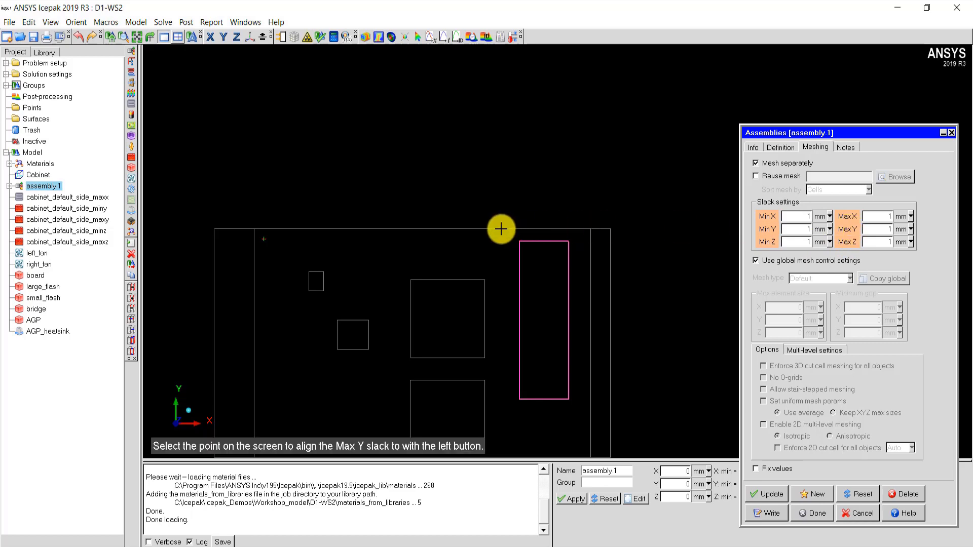
left_click(501, 229)
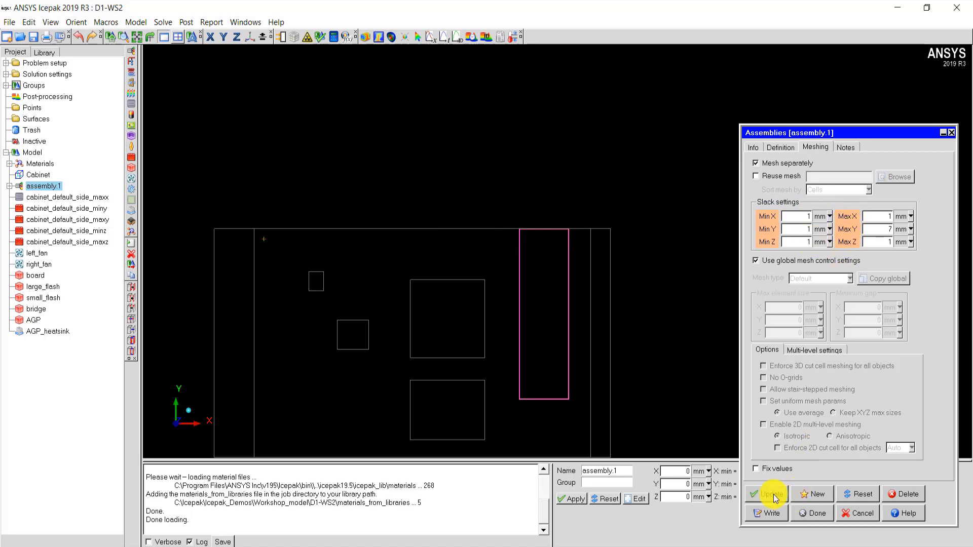
left_click(808, 516)
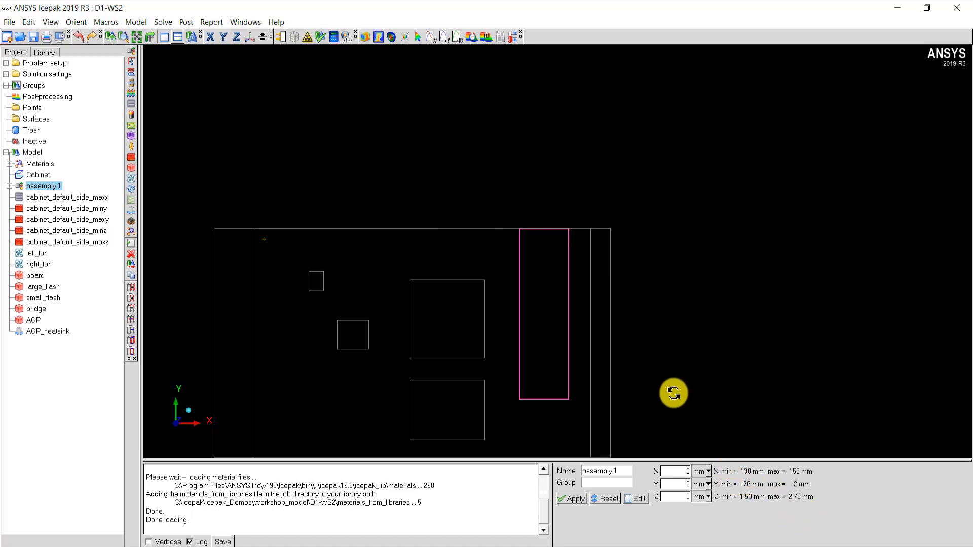
scroll(672, 393, "down", 3)
left_click_drag(672, 394, 478, 218)
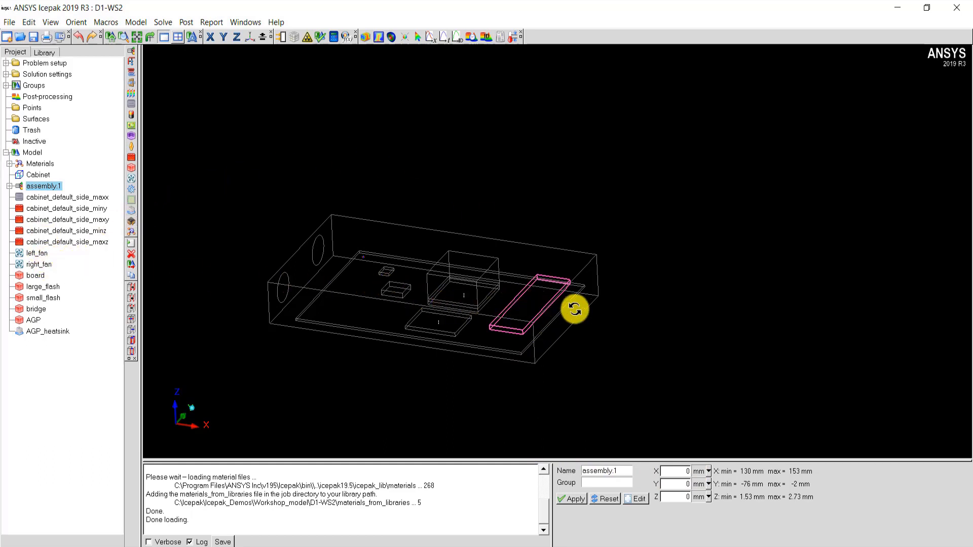
scroll(595, 310, "up", 2)
scroll(572, 308, "up", 2)
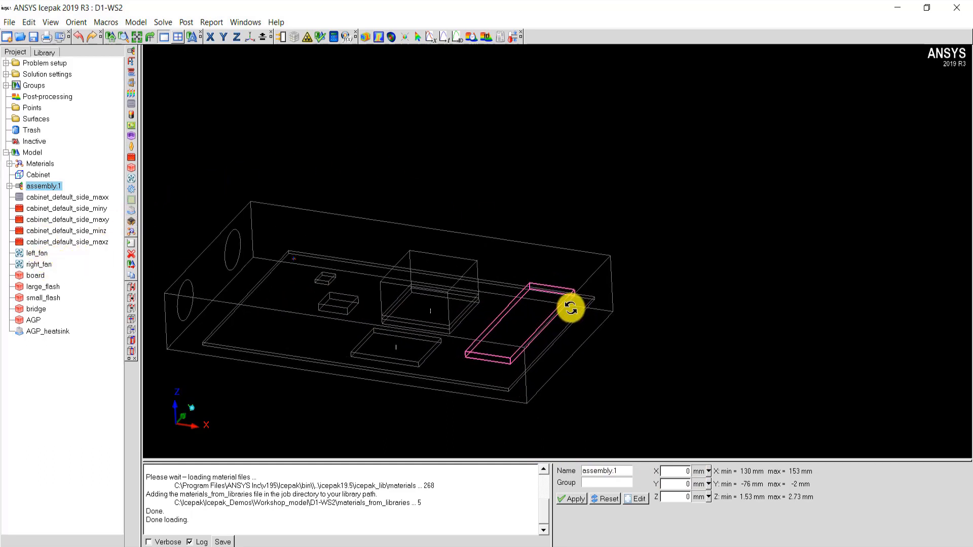